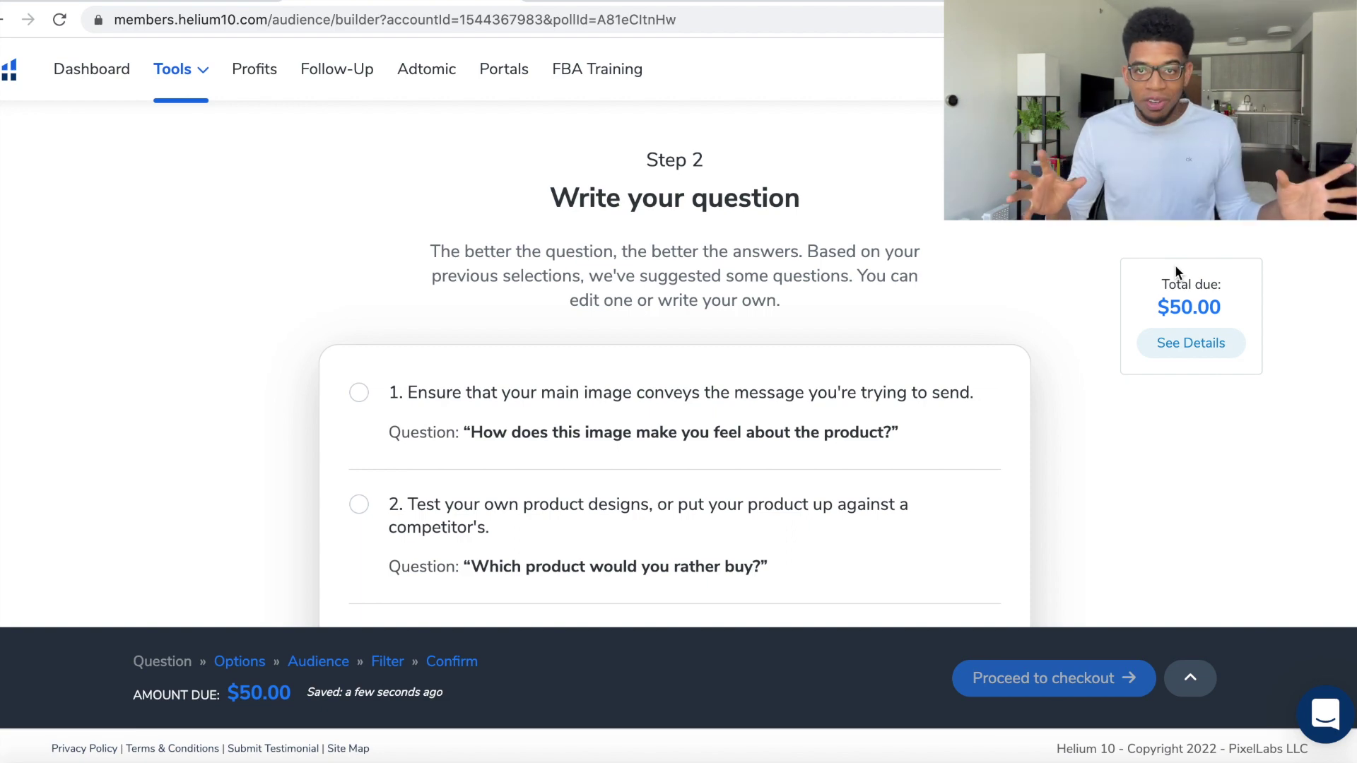
- Use the third suggested question, "Based on the image, which product would you rather buy?", as the poll question
scroll(578, 280, "down", 1)
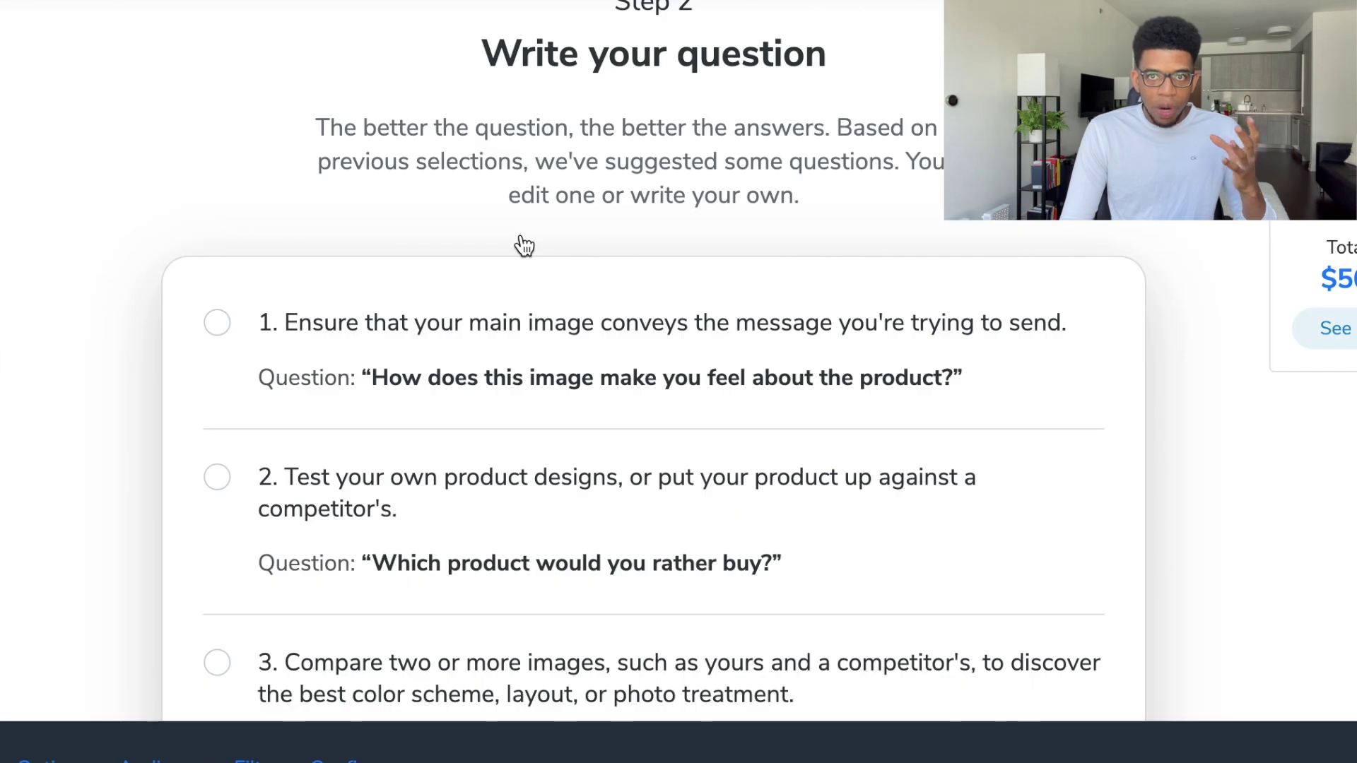
scroll(523, 245, "down", 1)
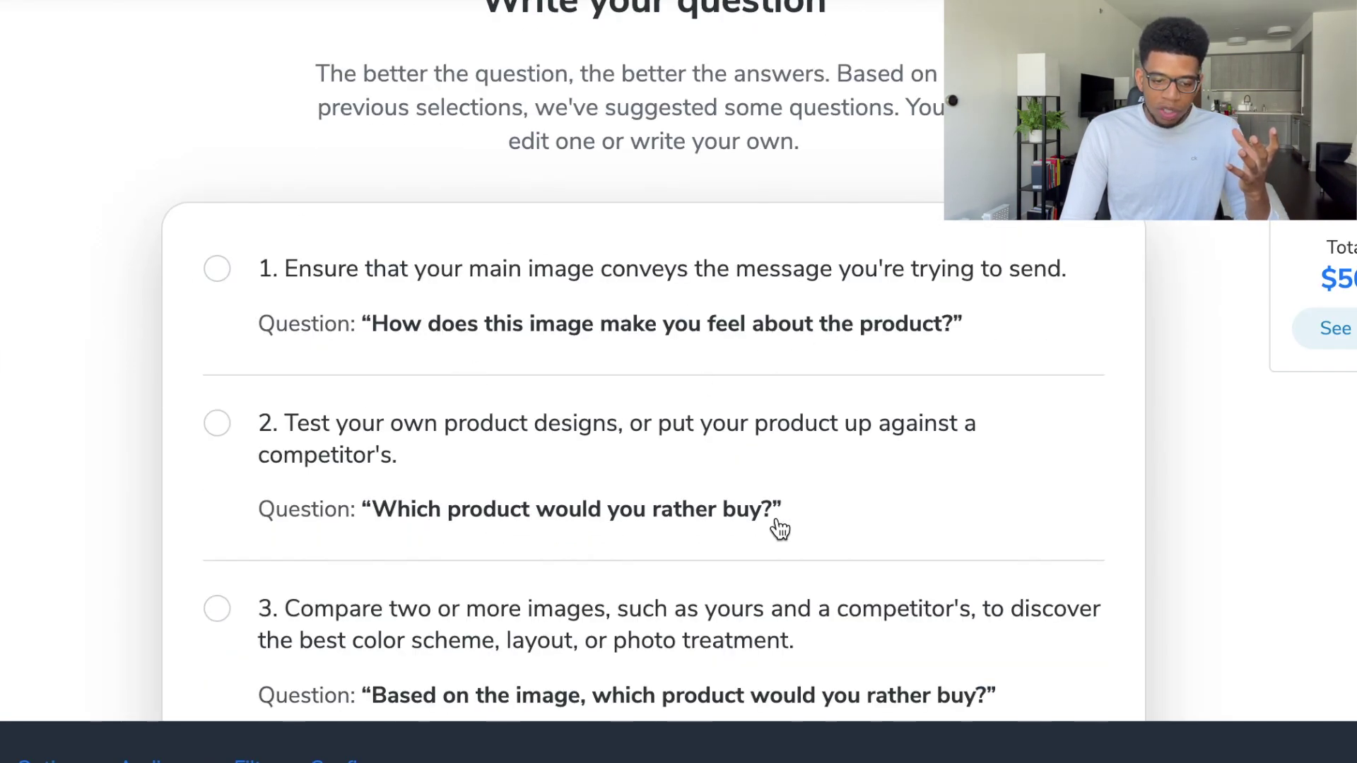
scroll(780, 528, "down", 2)
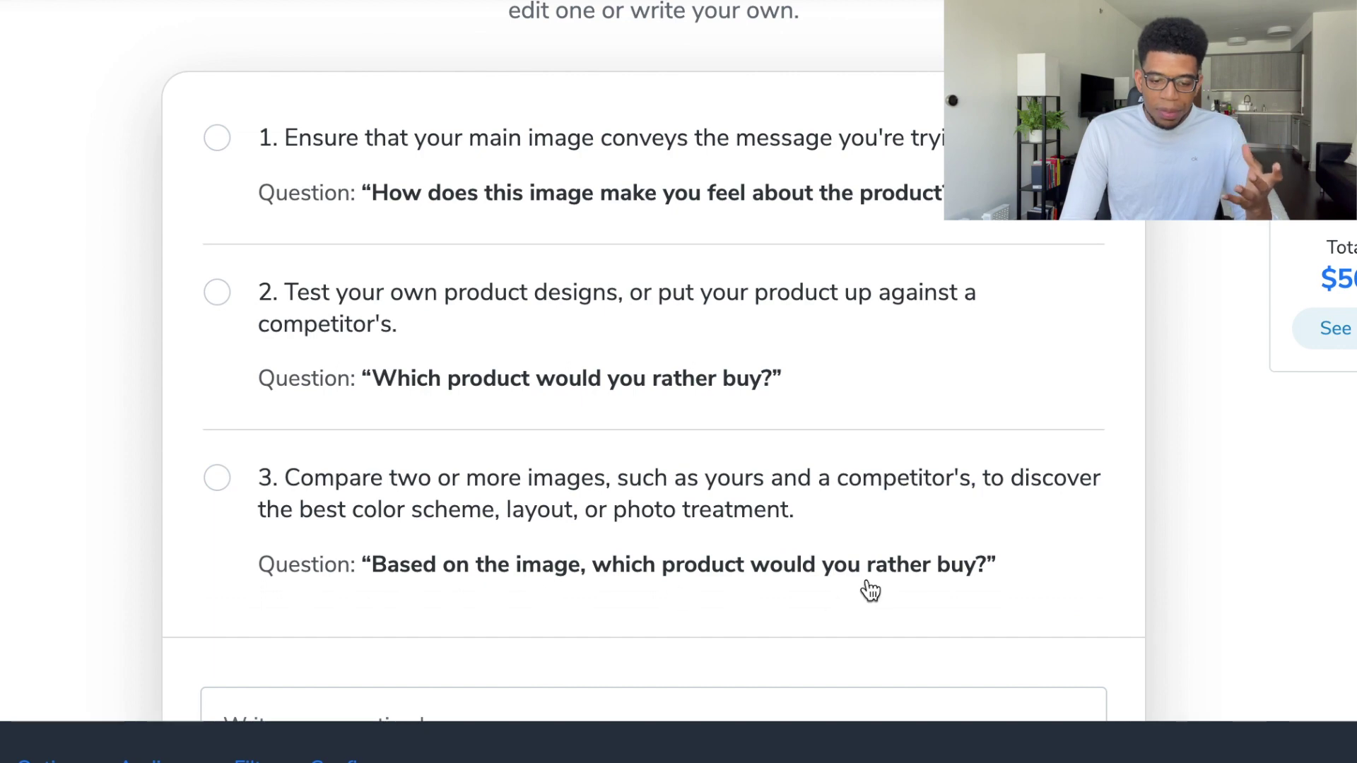
left_click(218, 480)
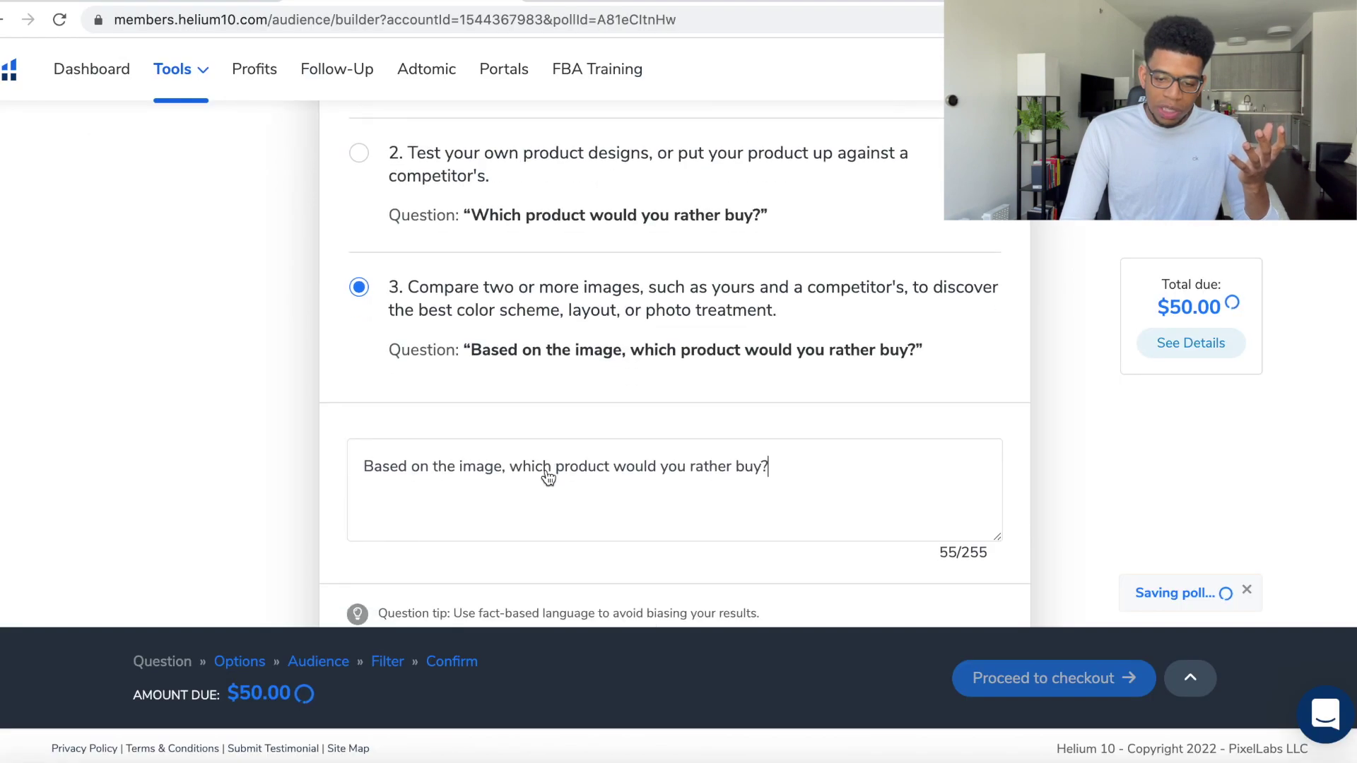
scroll(547, 470, "down", 3)
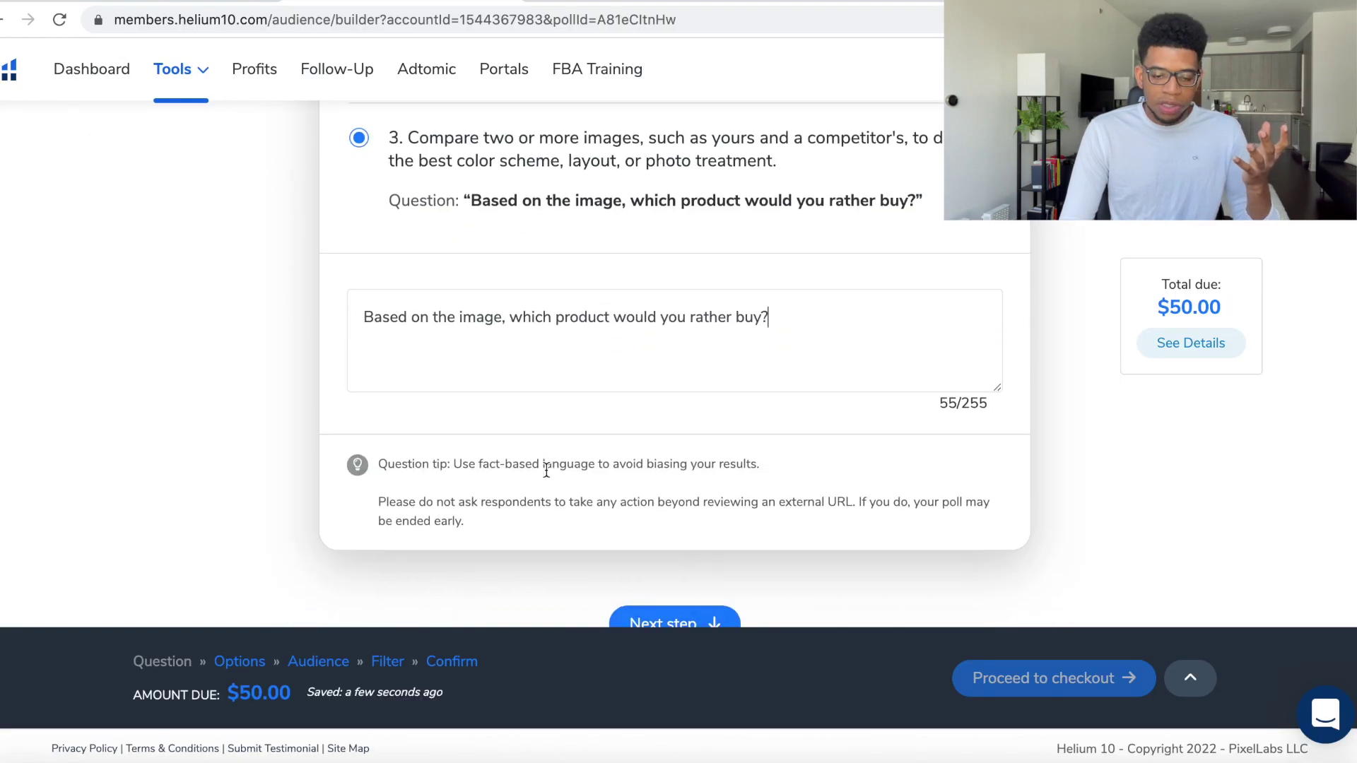
- Set the audience targeting in Step 4 to Custom audience (40+ targeting traits available)
scroll(547, 470, "down", 8)
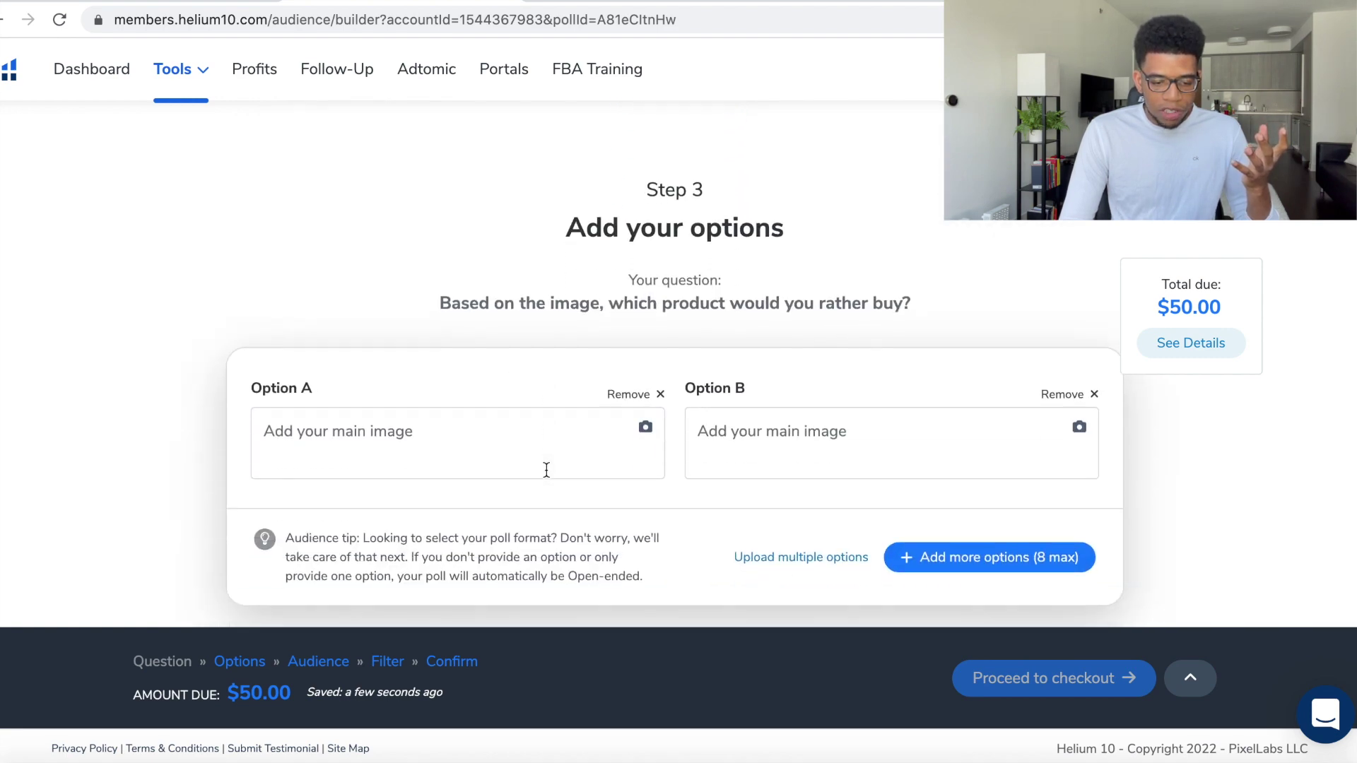
scroll(547, 470, "down", 2)
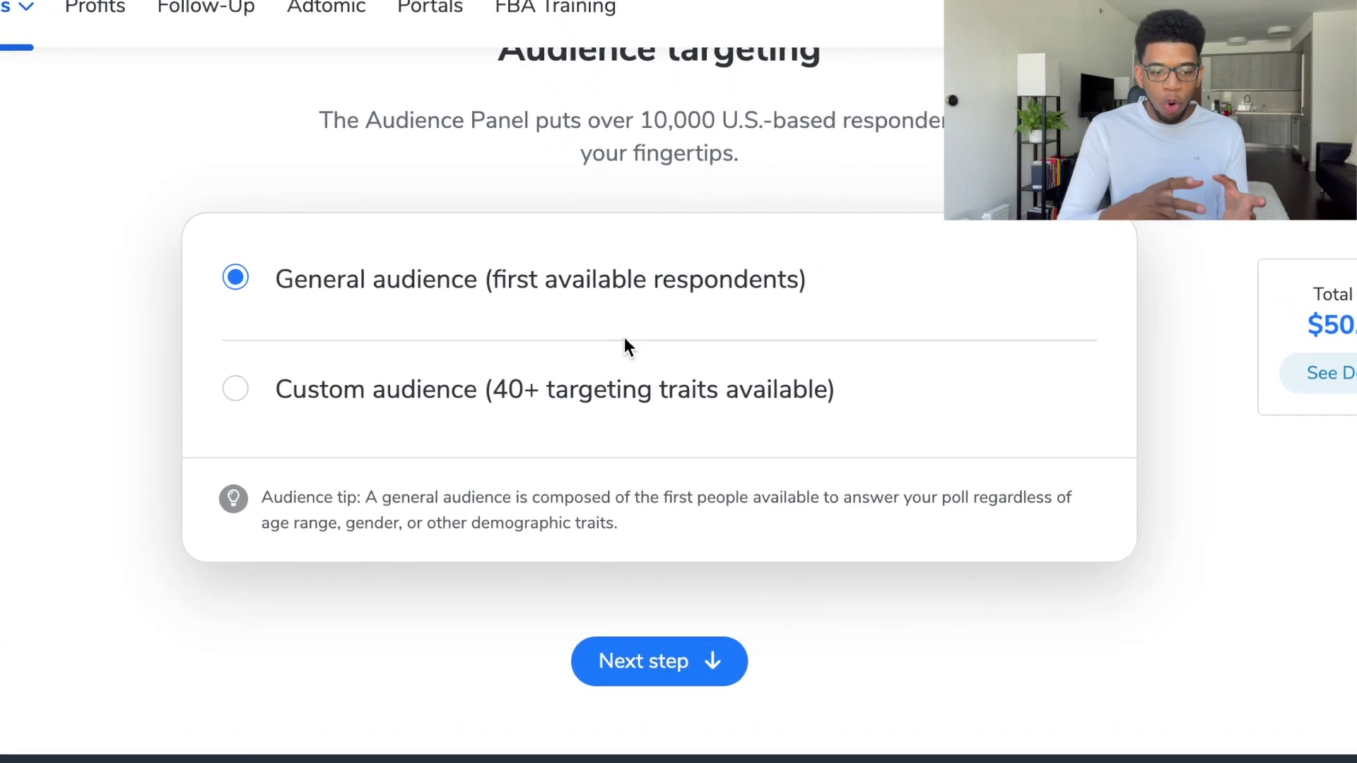
left_click(611, 364)
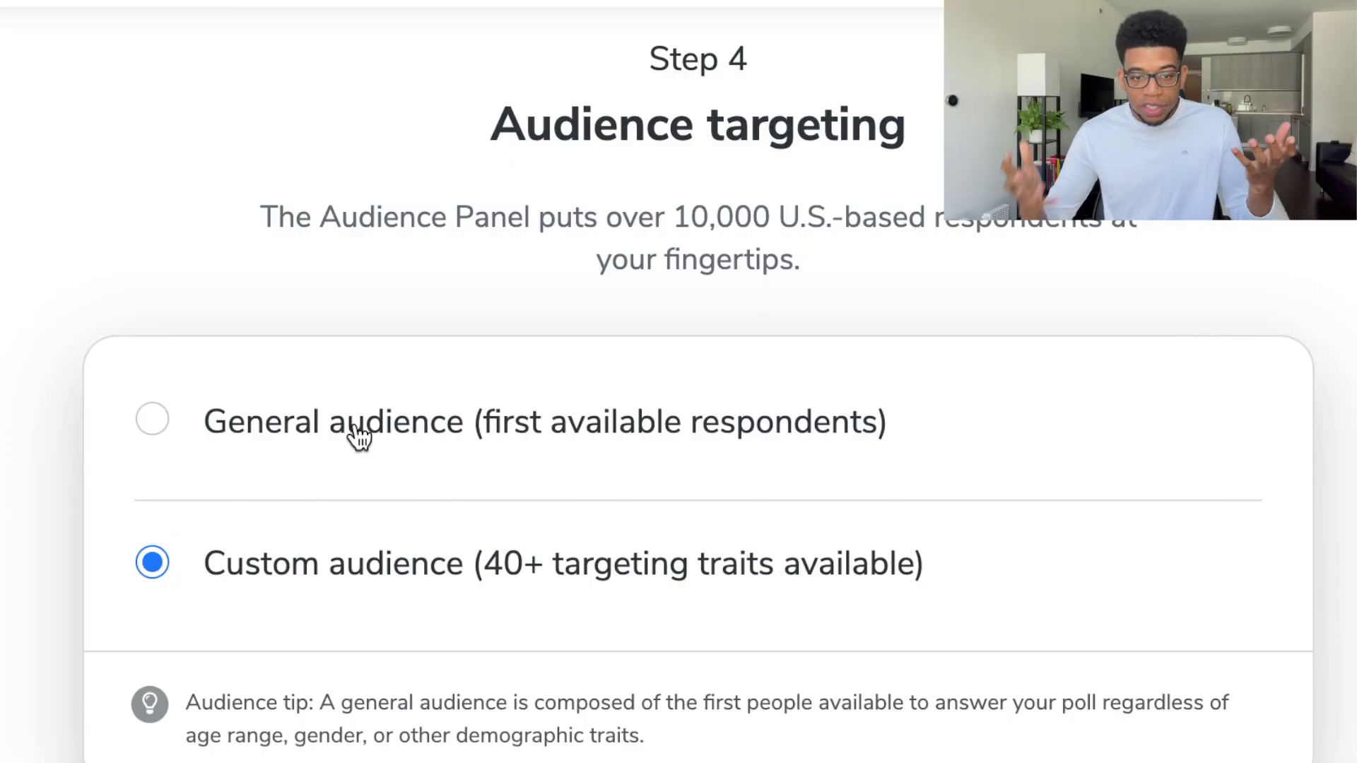
- Build the custom audience from the traits age range 25-34, Amazon Prime membership Yes, and Women
scroll(443, 606, "down", 1)
scroll(443, 606, "down", 10)
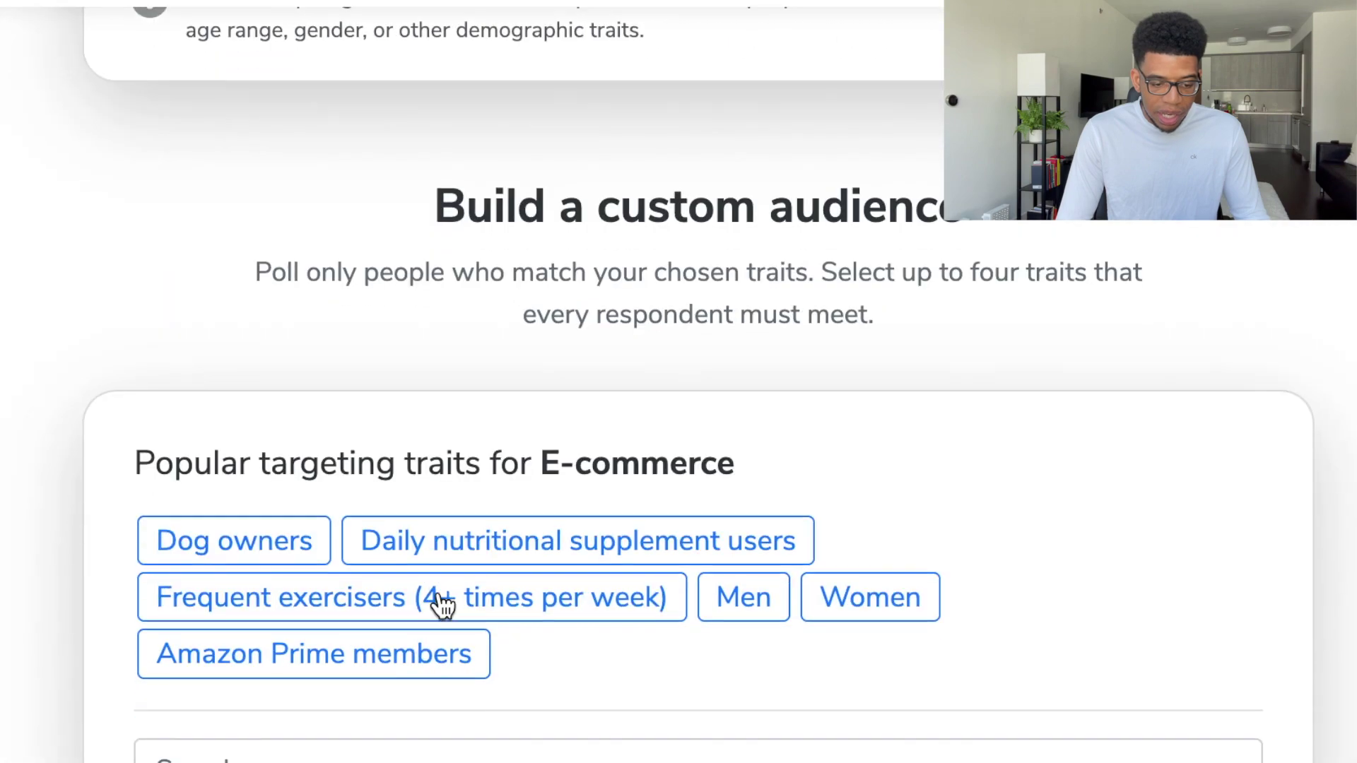
scroll(307, 553, "down", 2)
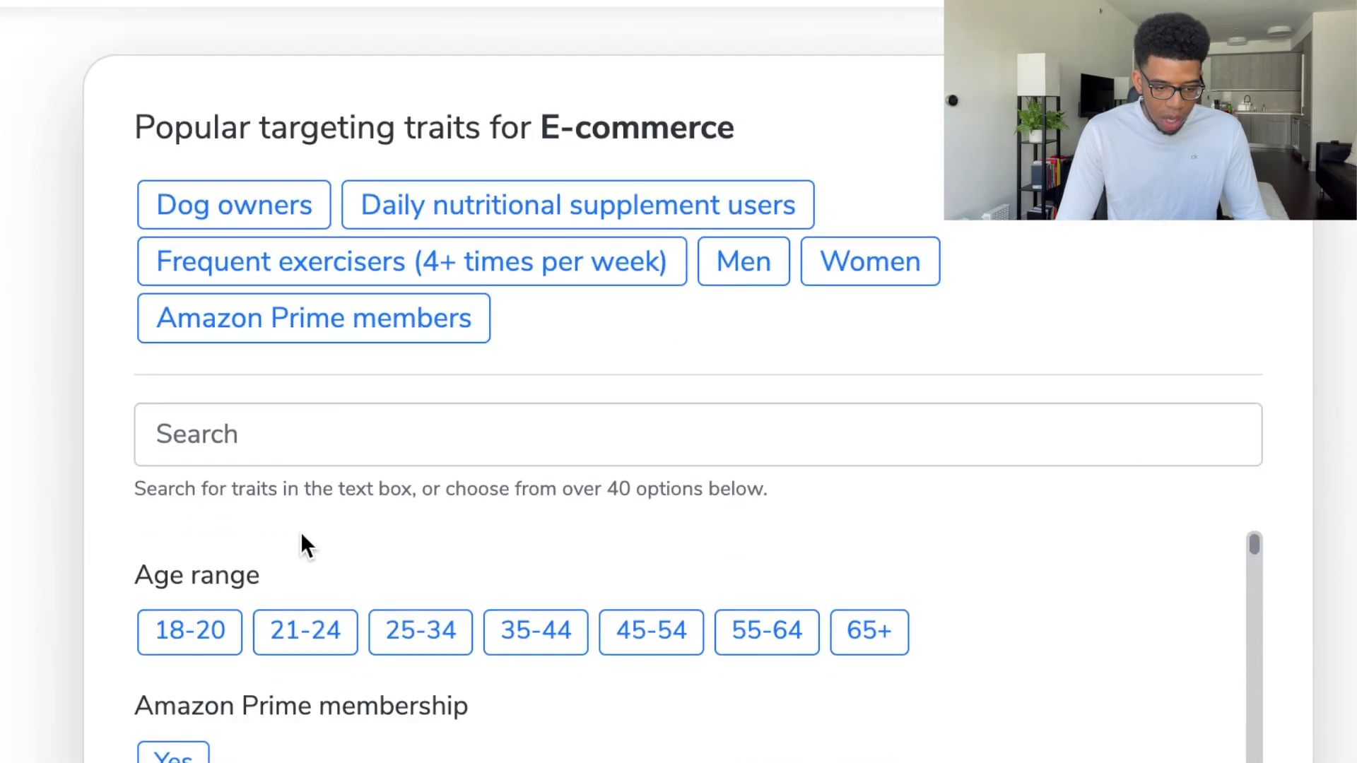
scroll(304, 552, "down", 1)
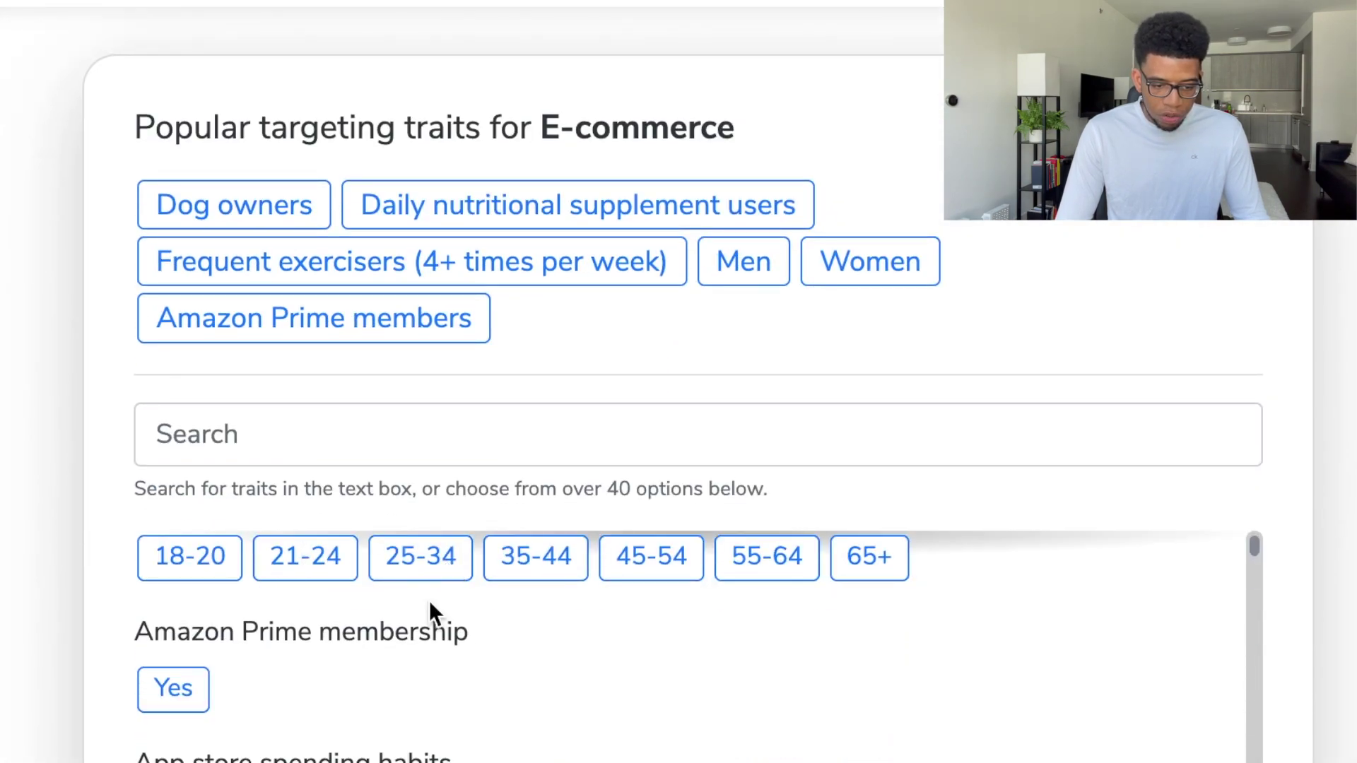
left_click(421, 565)
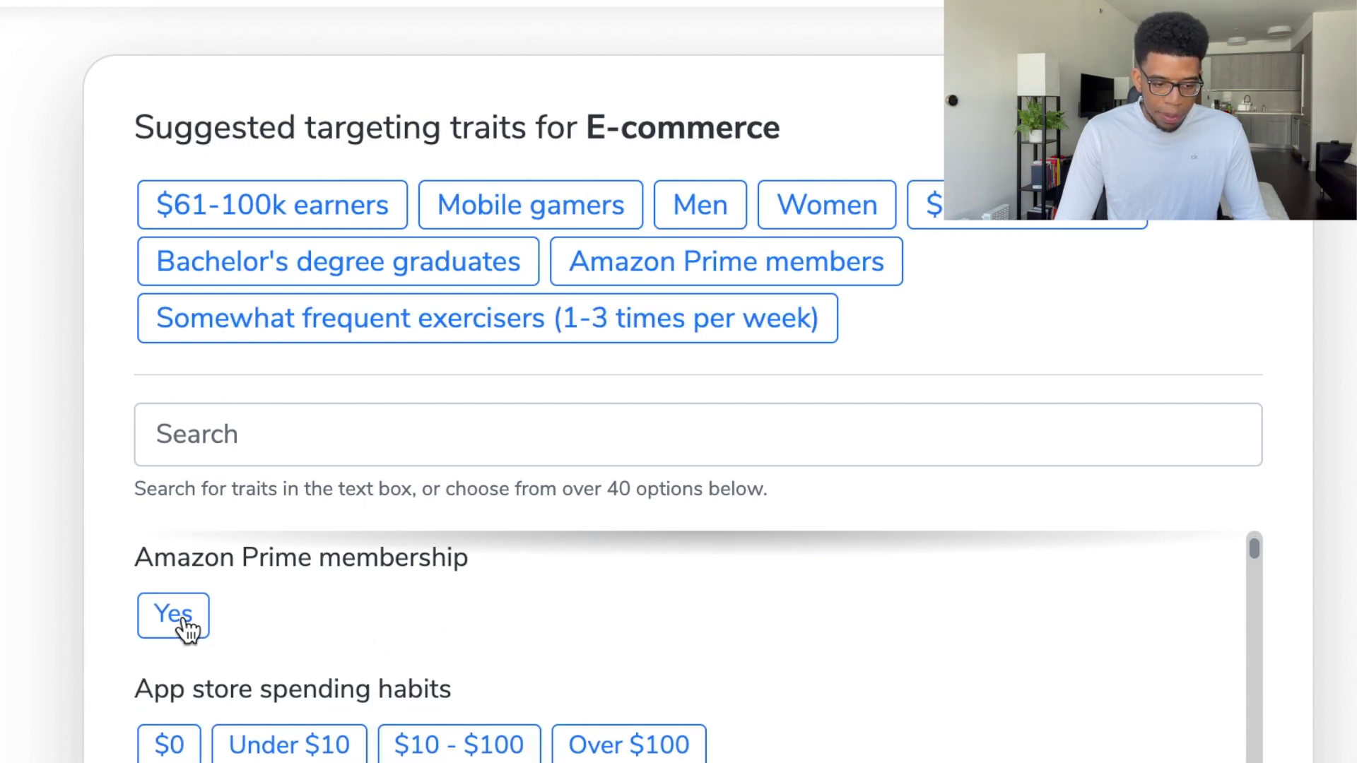
left_click(185, 626)
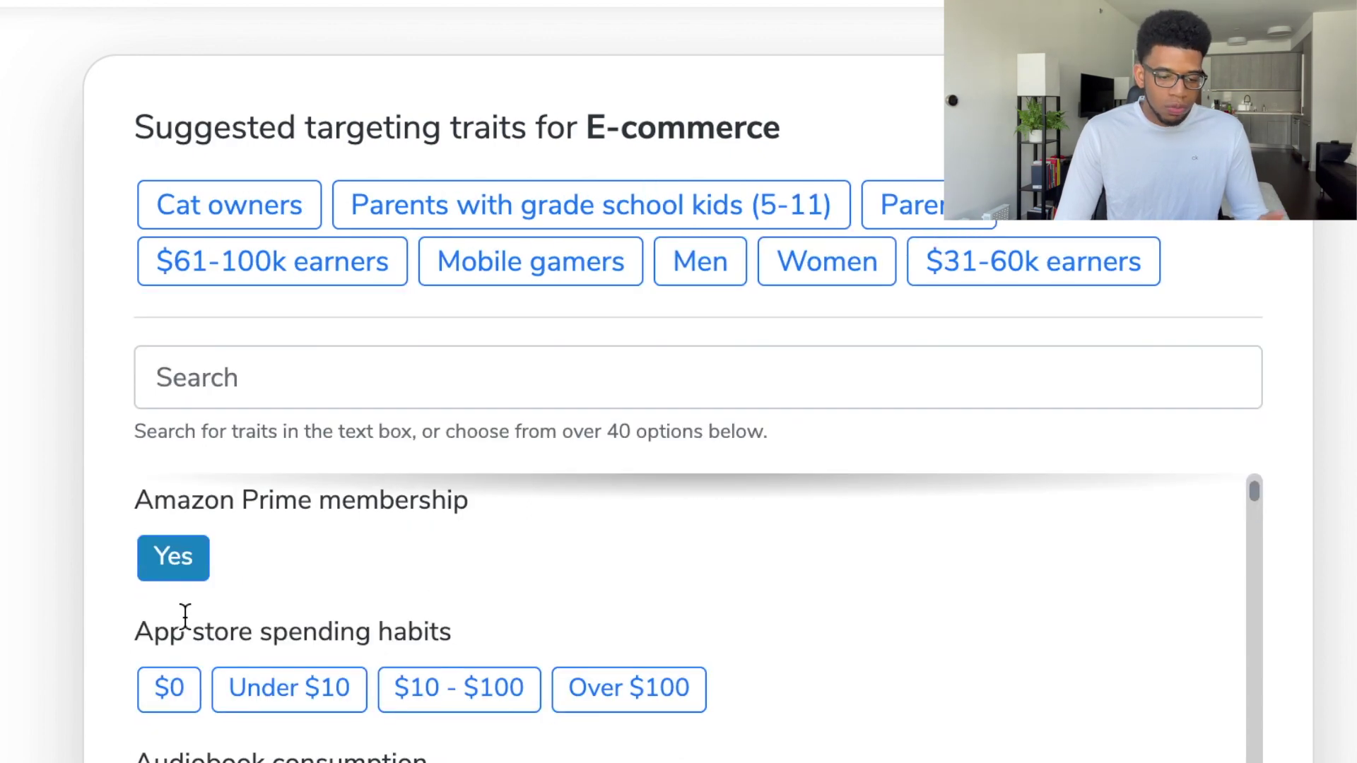
left_click(822, 283)
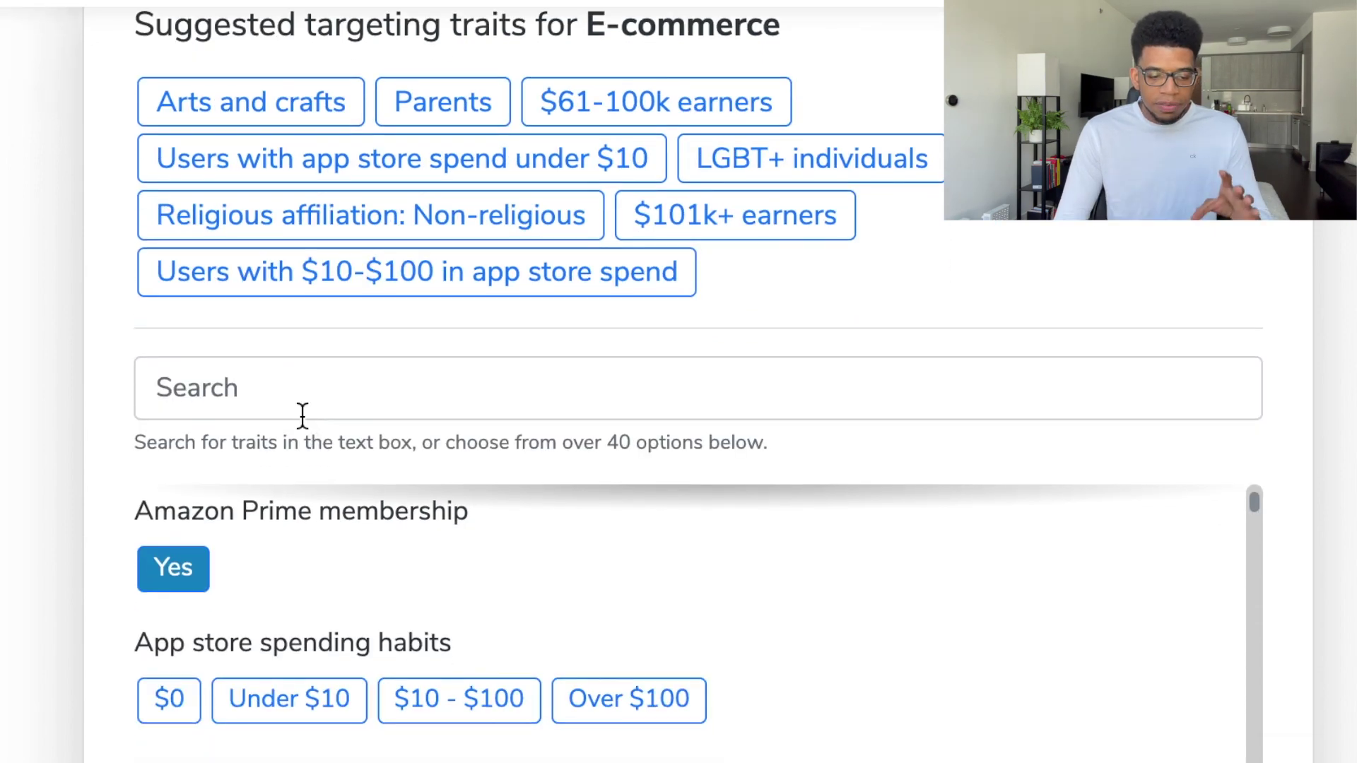
- Look through the available targeting traits, from age range and app store spending habits down to eBay usage
scroll(303, 415, "down", 3)
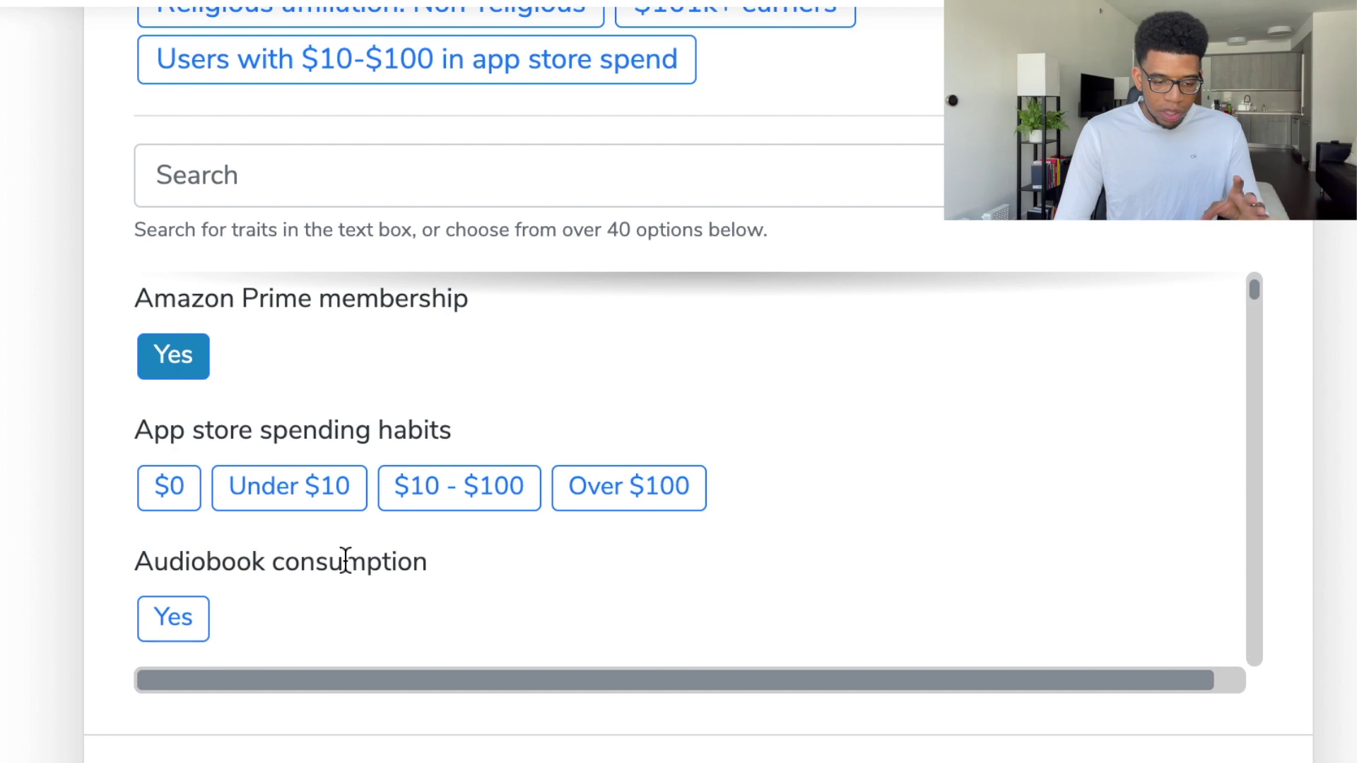
scroll(456, 430, "up", 2)
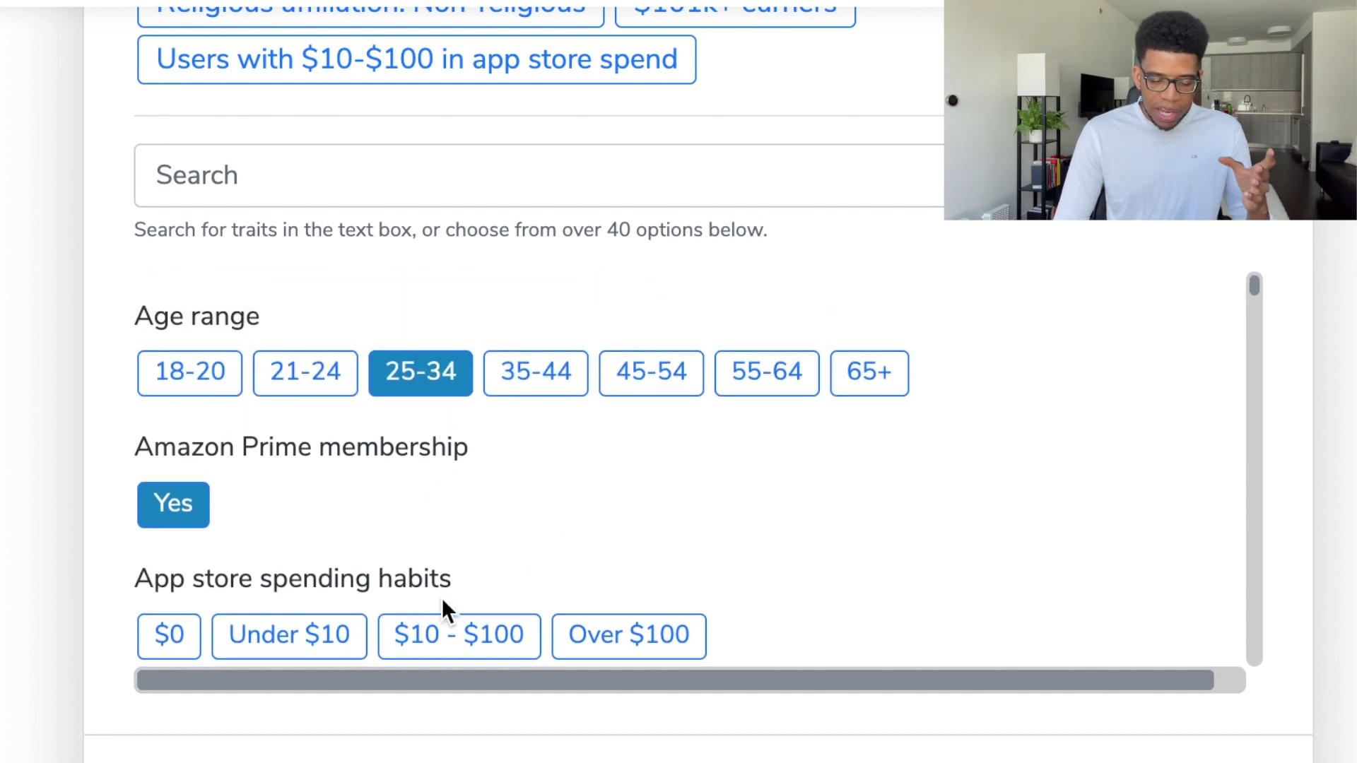
scroll(502, 566, "down", 12)
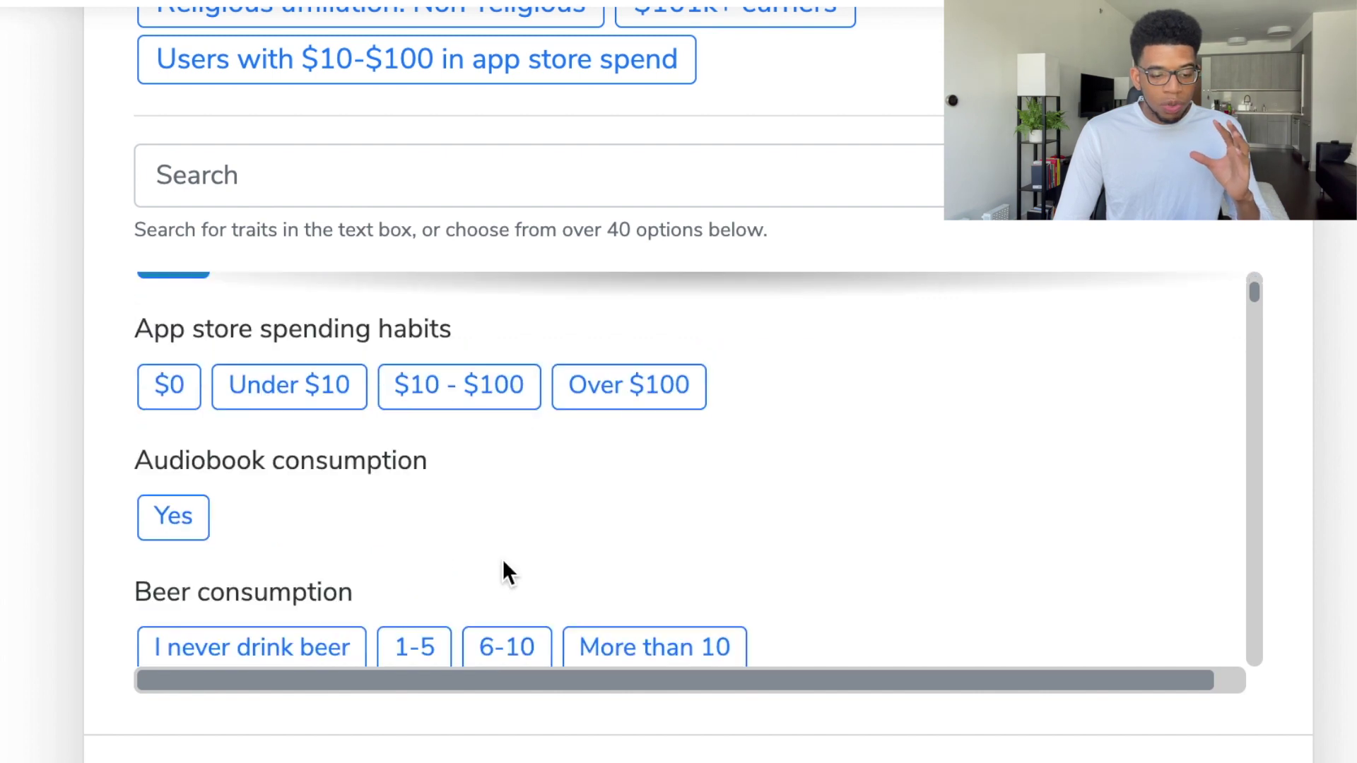
scroll(503, 559, "down", 1)
scroll(503, 558, "up", 1)
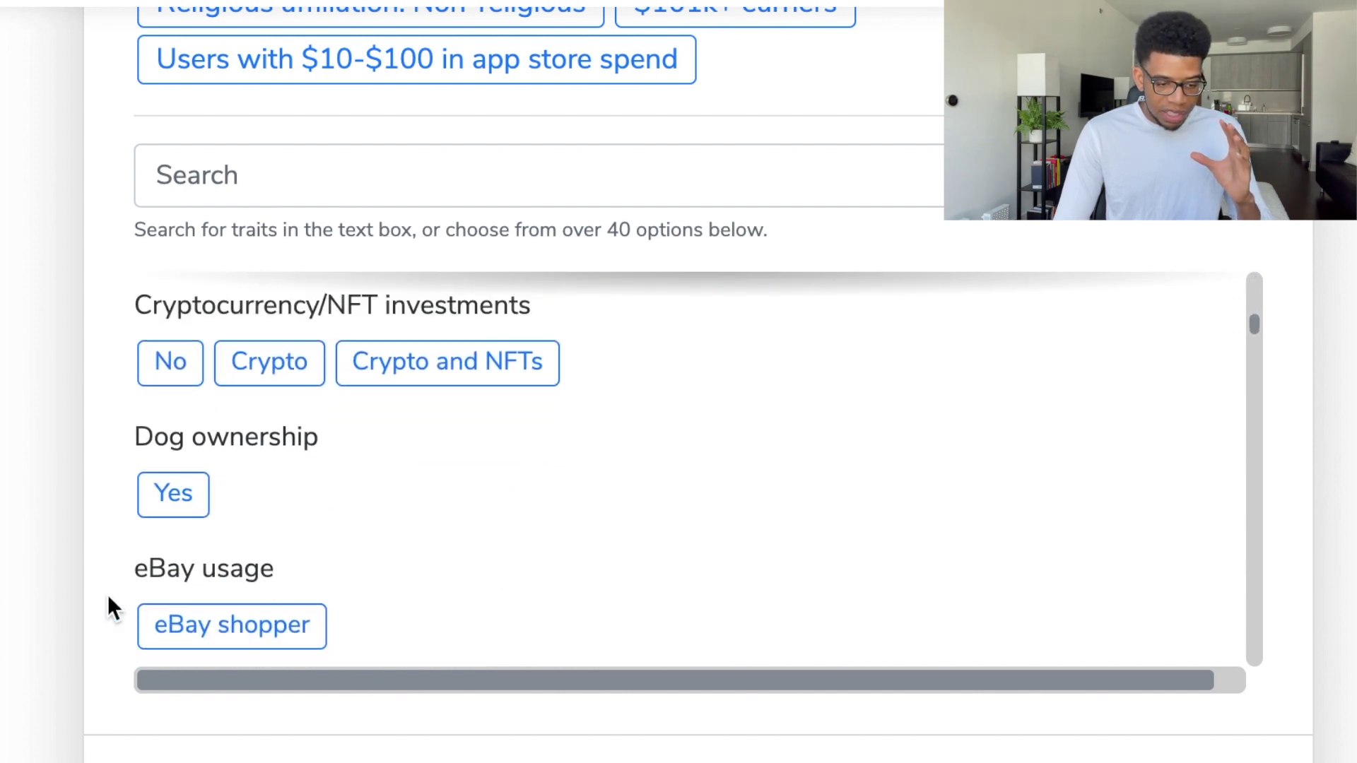
scroll(200, 468, "up", 3)
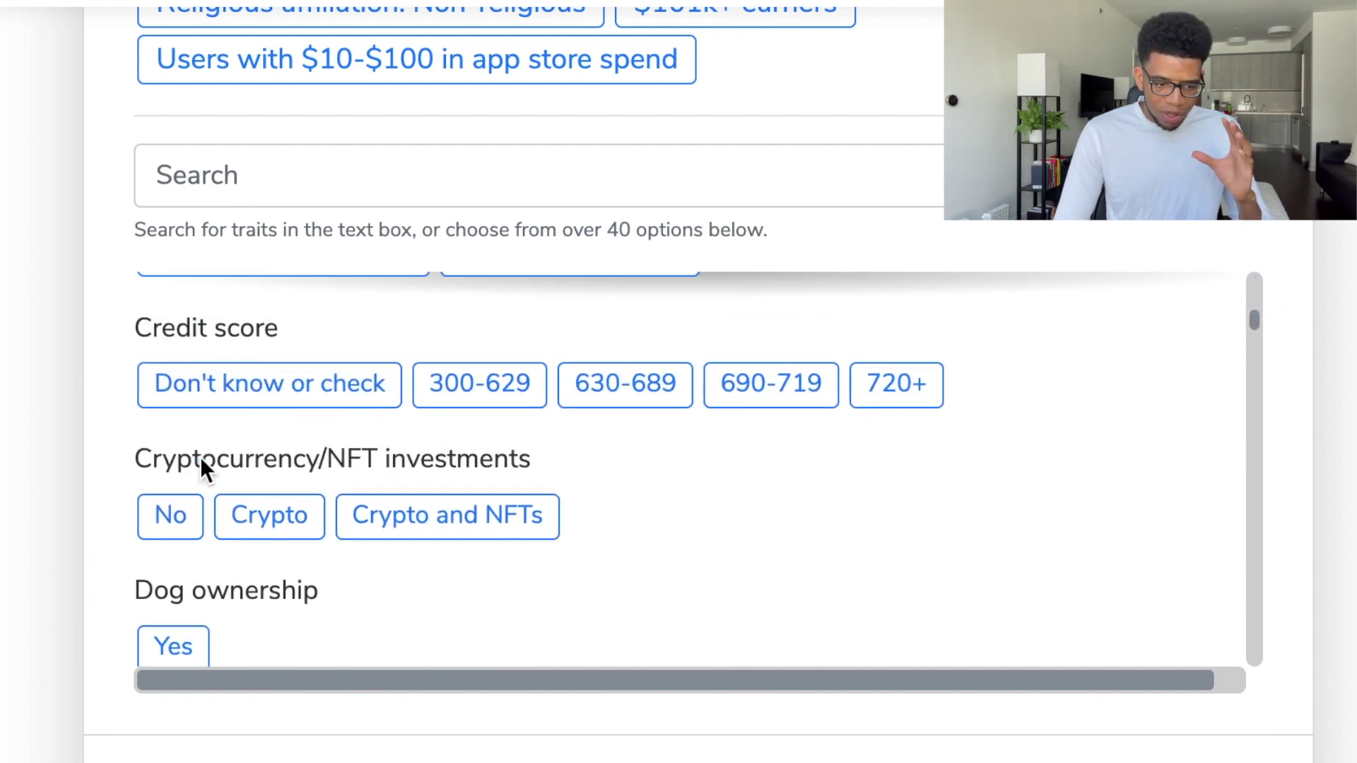
- Switch the audience targeting back to General audience (first available respondents) and go on to the audience size
scroll(274, 424, "up", 5)
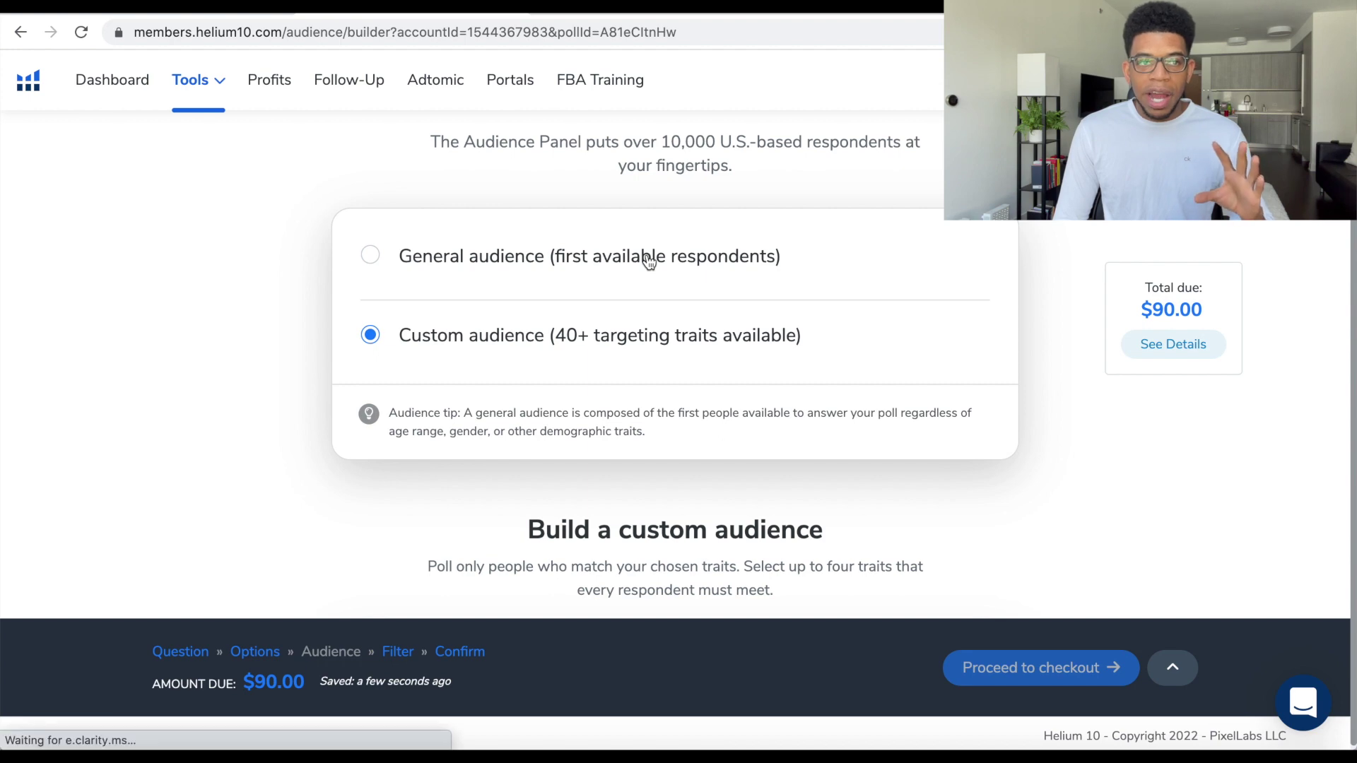
left_click(649, 261)
scroll(647, 258, "down", 6)
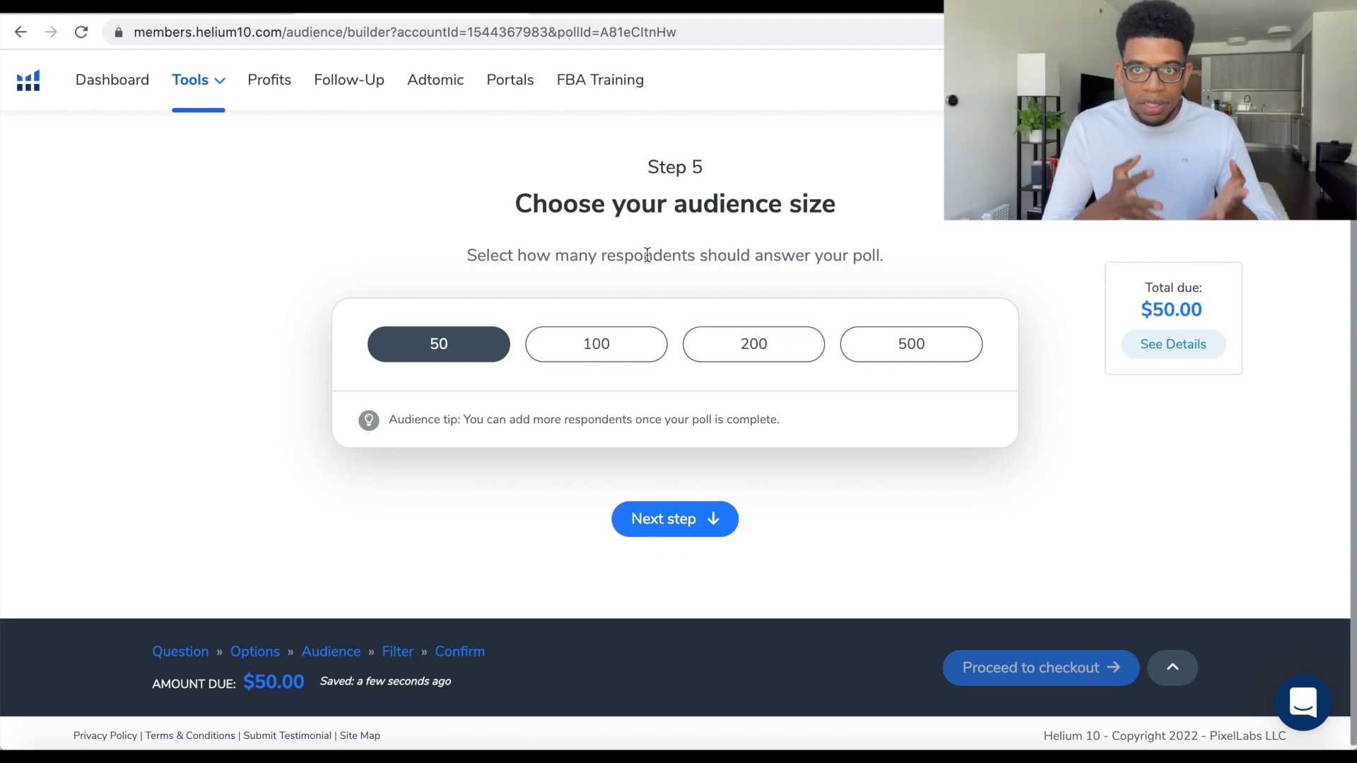
- Keep the audience size at 50 and add exercise frequency, coffee consumption and nutritional supplement consumption to the respondent information collected
scroll(647, 255, "up", 2)
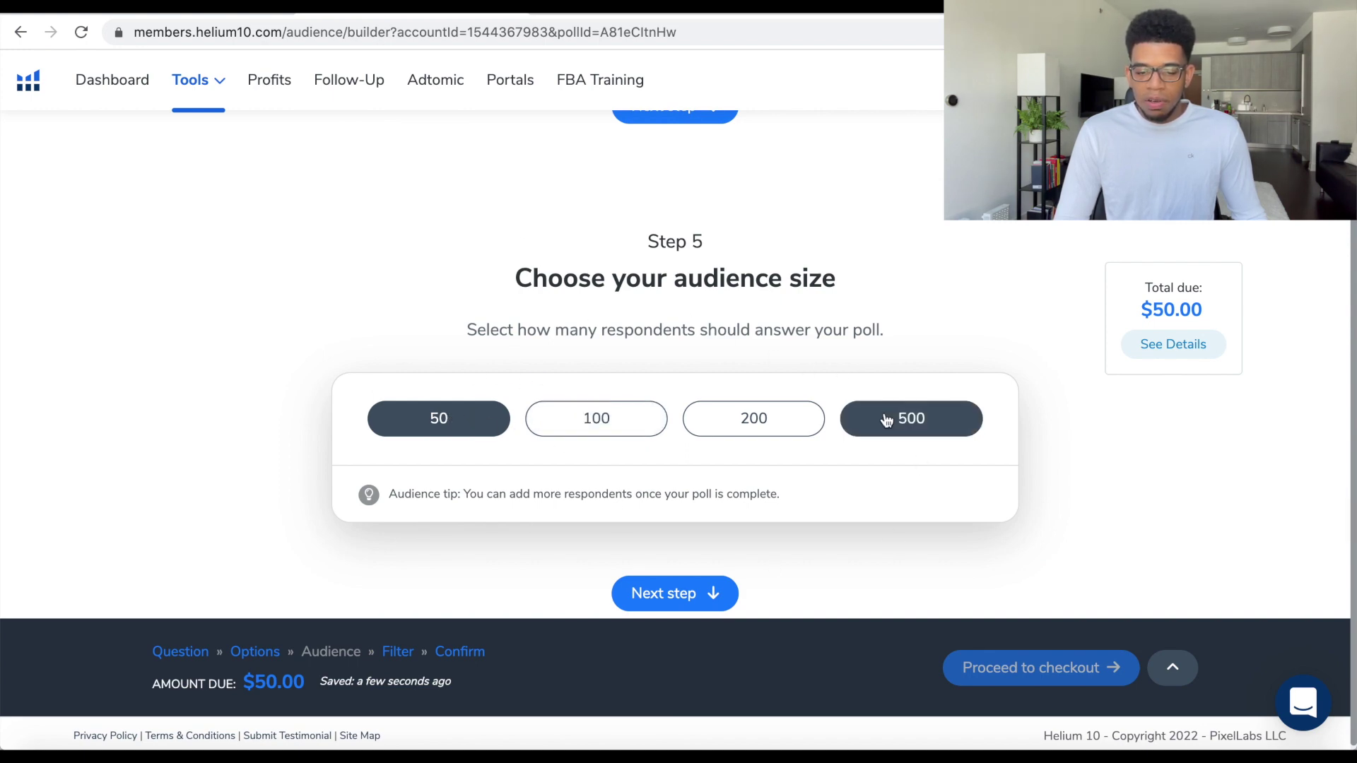
scroll(439, 431, "down", 2)
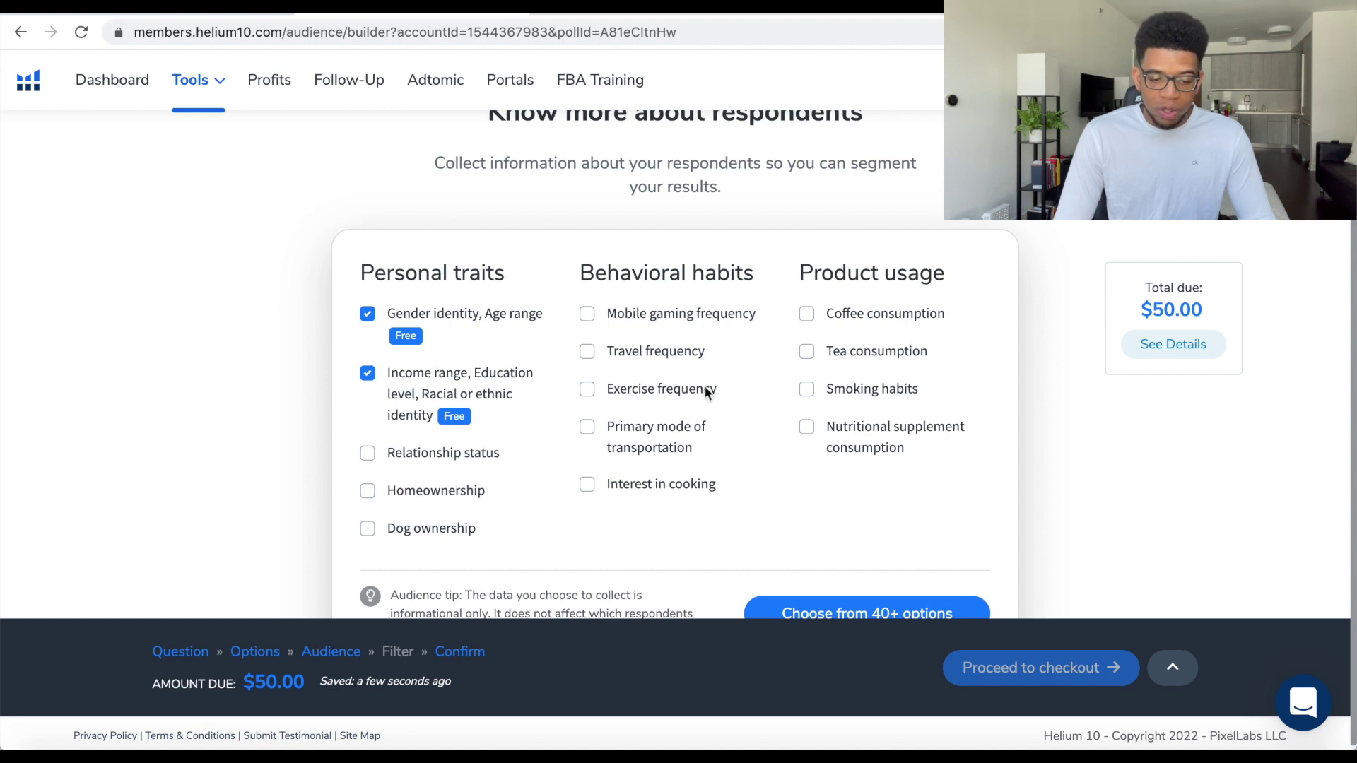
left_click(589, 398)
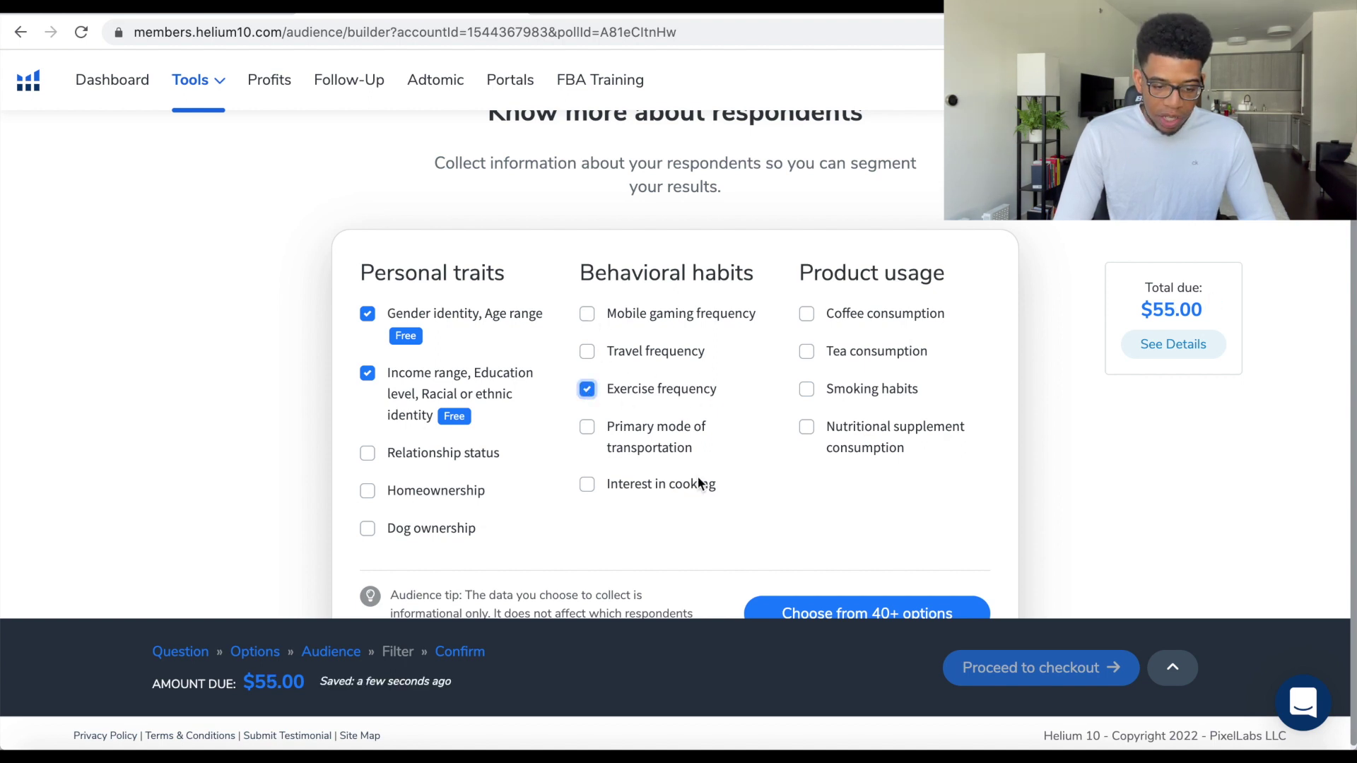
left_click(808, 317)
left_click(810, 433)
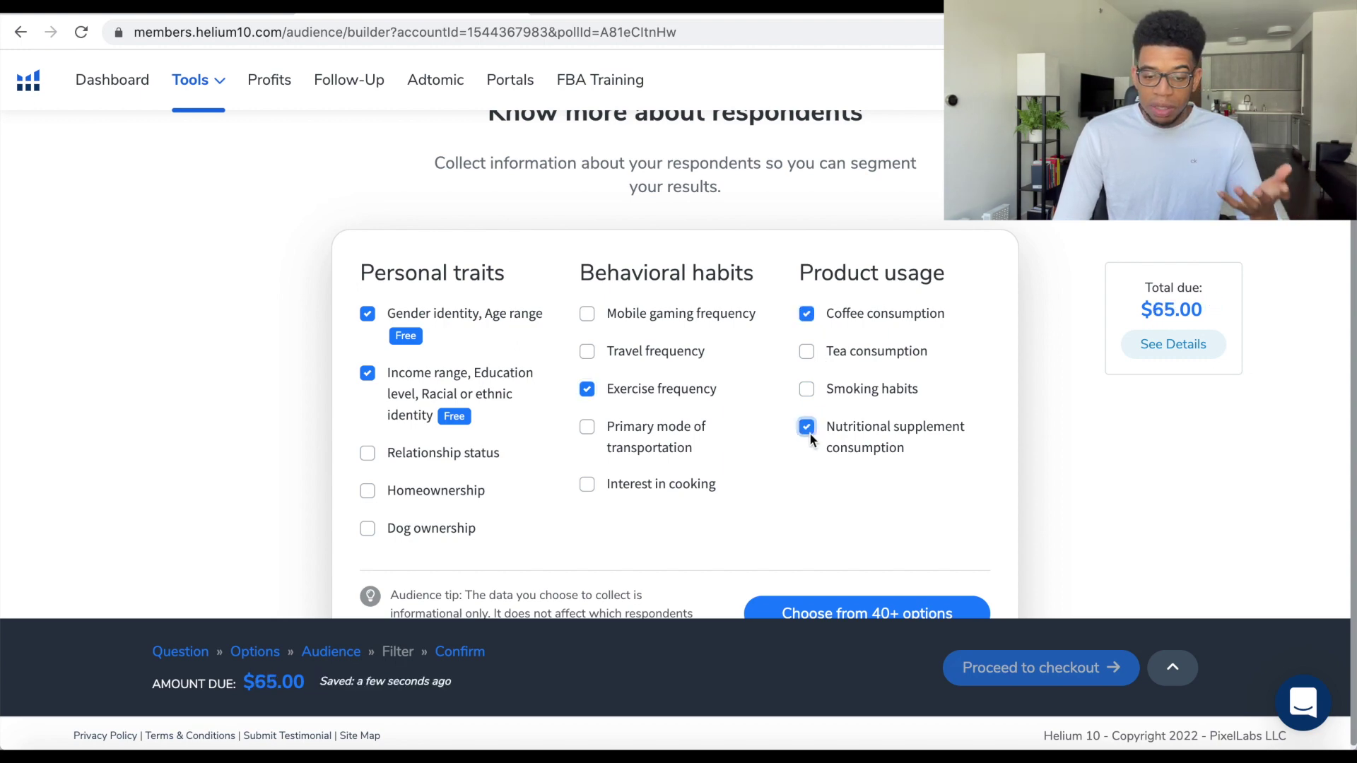
- Review the poll's confirmation summary of targeting, audience size, question, options and total to pay
scroll(810, 434, "down", 10)
scroll(810, 440, "down", 5)
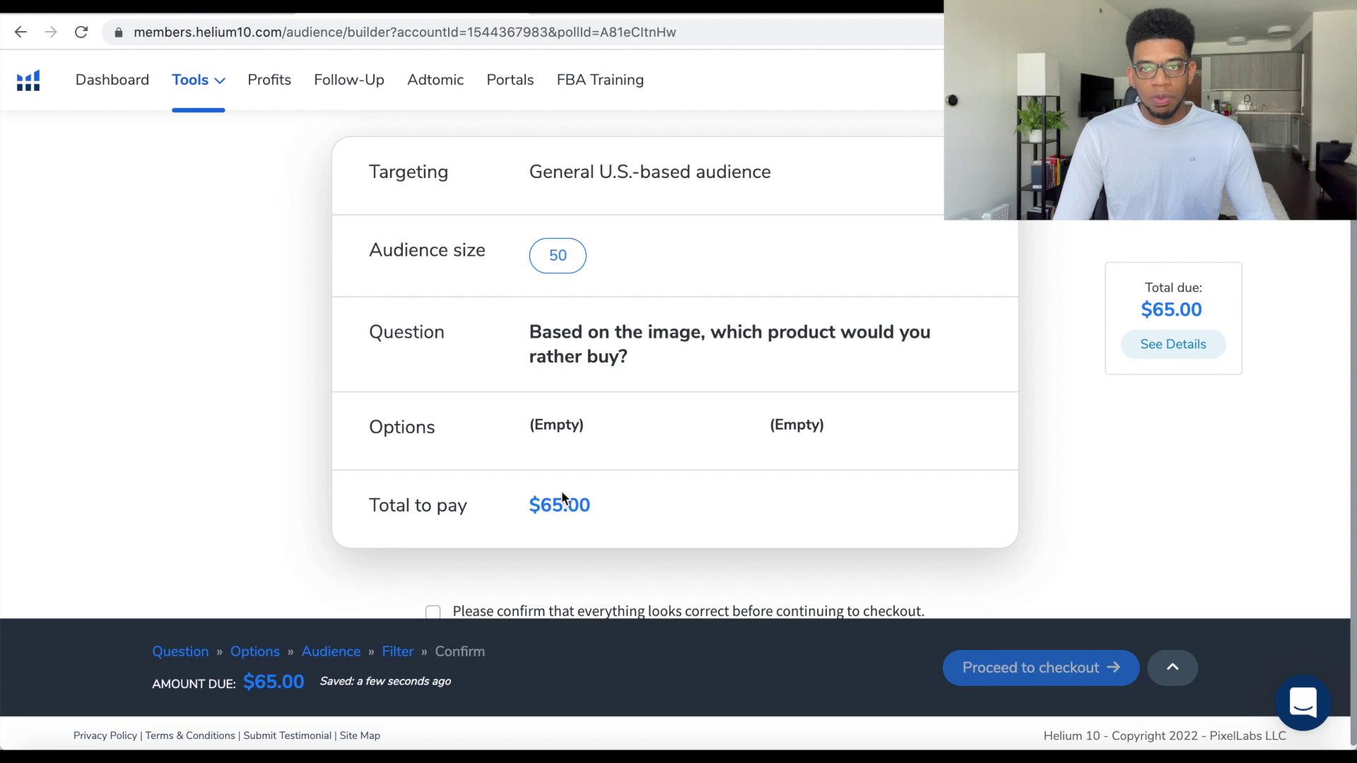
scroll(707, 487, "down", 3)
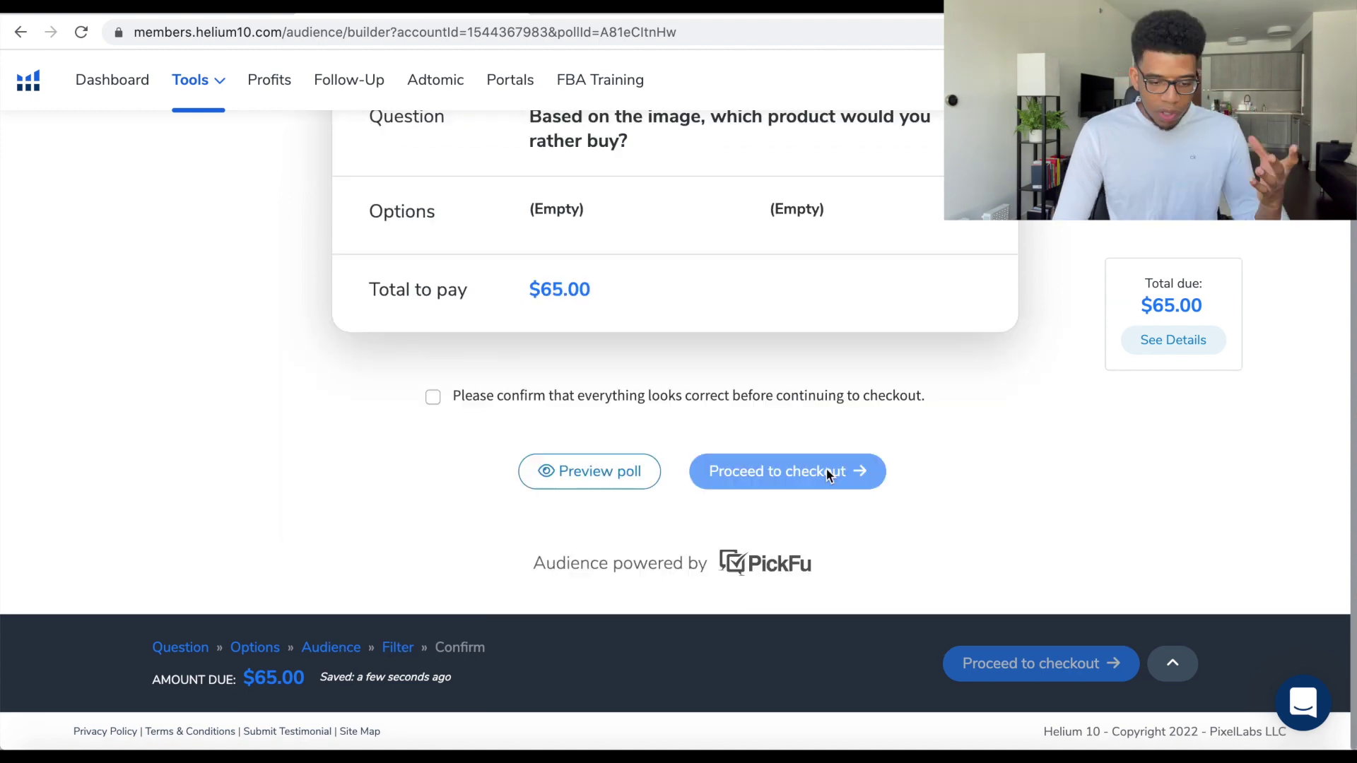